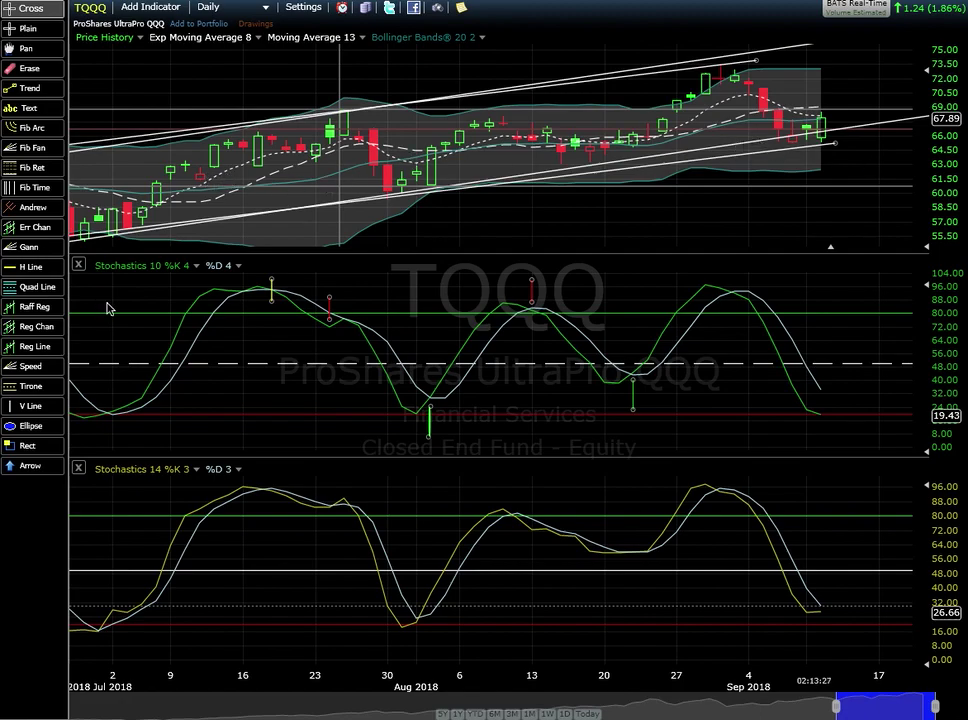
# Step: Extend the green vertical marker line near early August in the upper Stochastics pane
pyautogui.moveTo(427, 430); pyautogui.dragTo(429, 437)
# Step: Switch TQQQ to the saved daily layout with MACD, Price Percent Oscillator and RSI panes
pyautogui.hotkey('ctrl', 'Tab')
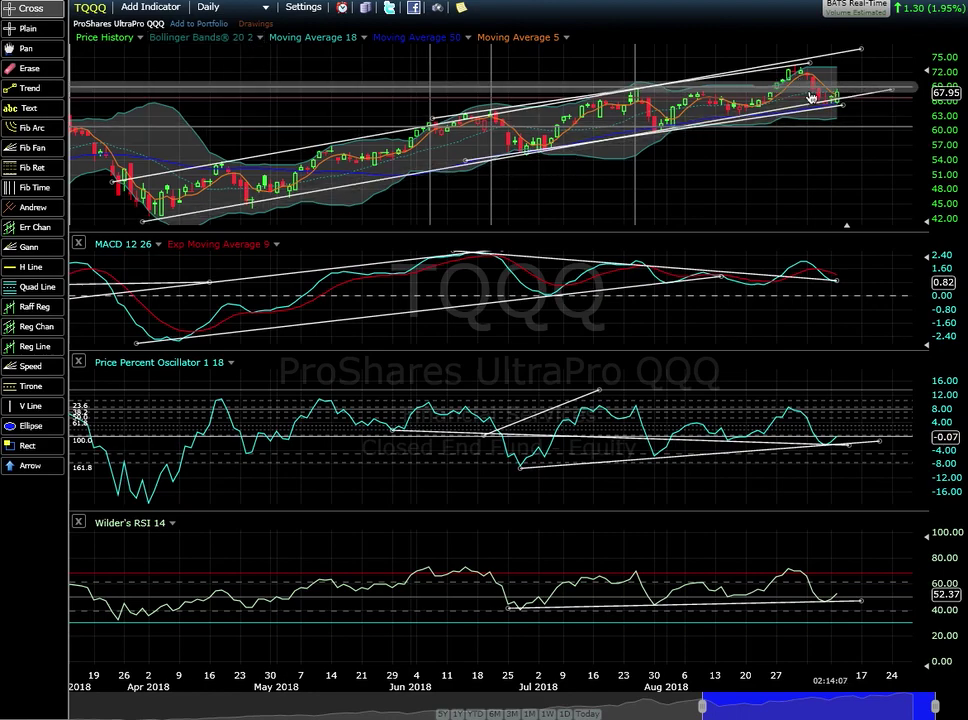
# Step: Change the Bollinger Bands period to 18 so the label reads Bollinger Bands 18 2
pyautogui.click(257, 37)
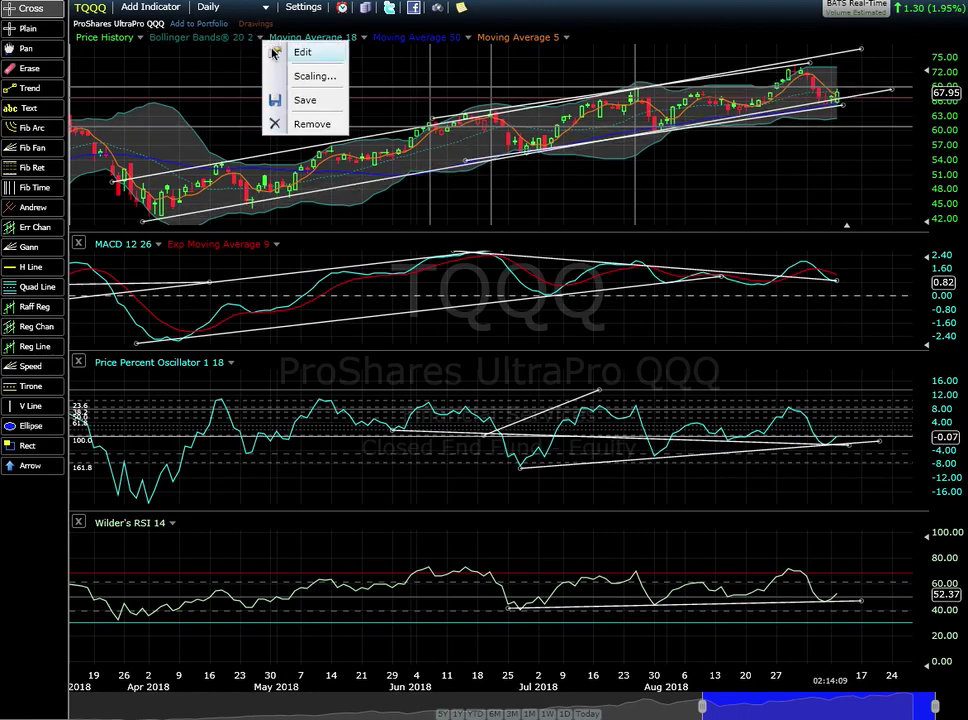
pyautogui.click(276, 50)
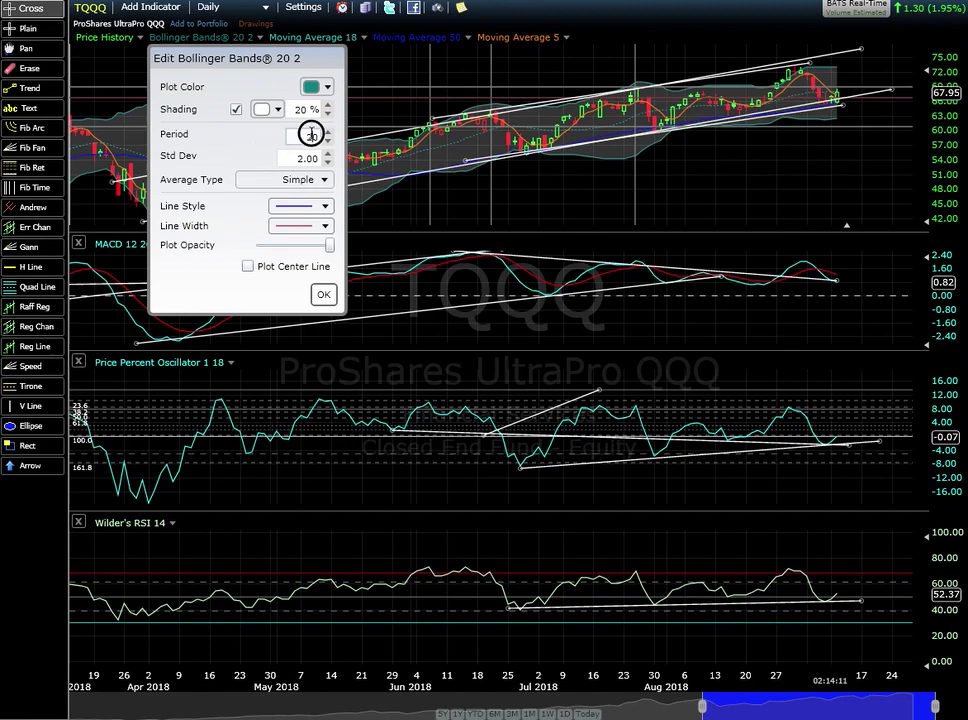
pyautogui.click(328, 140)
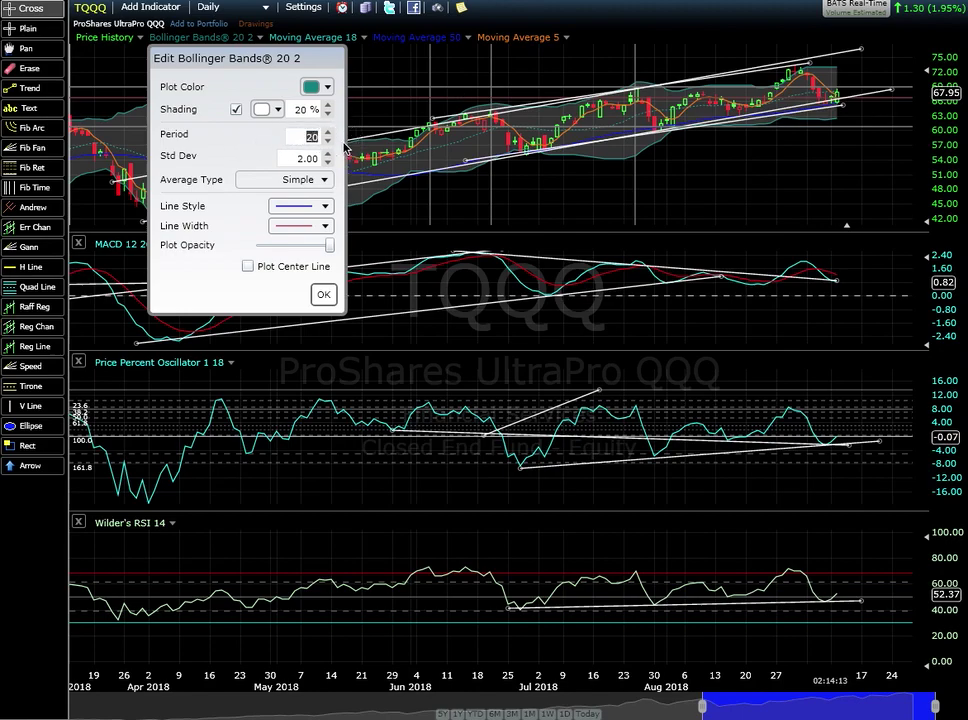
pyautogui.write('18')
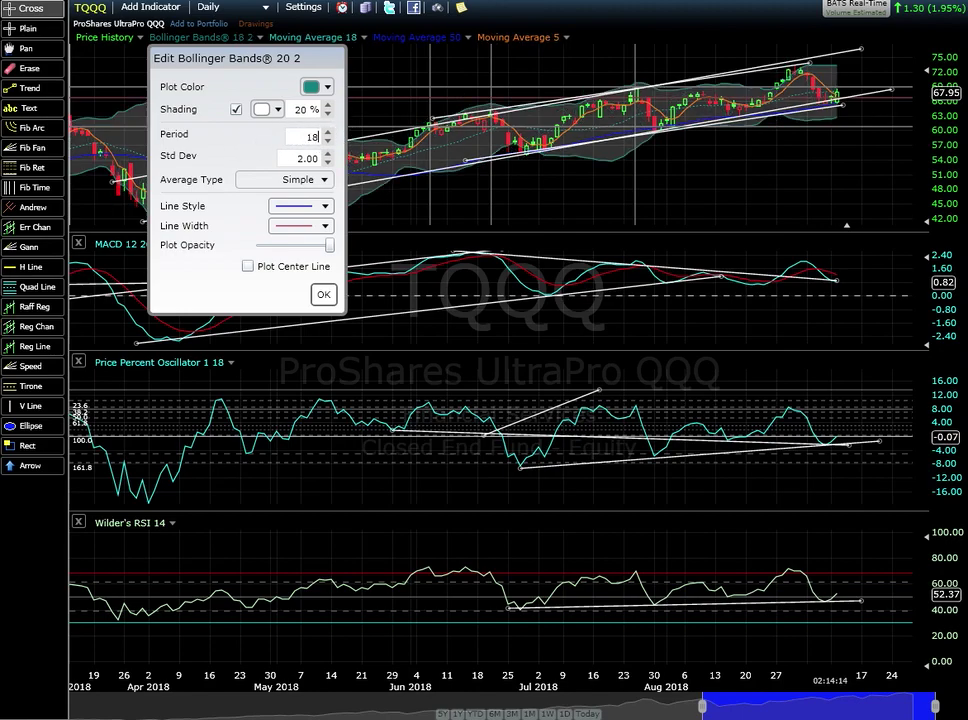
pyautogui.click(323, 294)
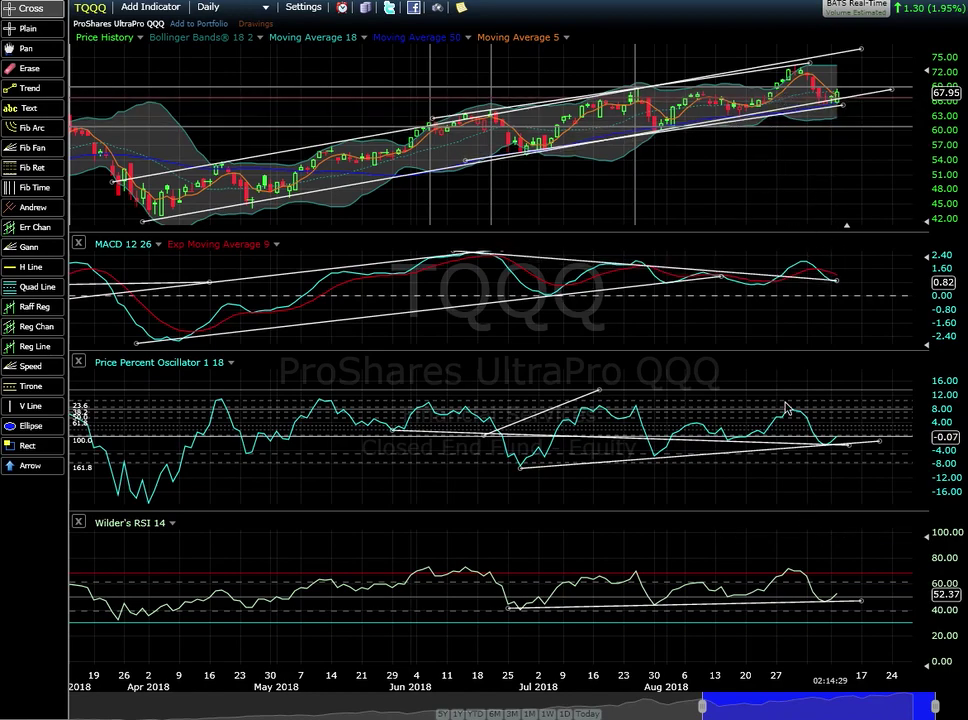
pyautogui.click(795, 568)
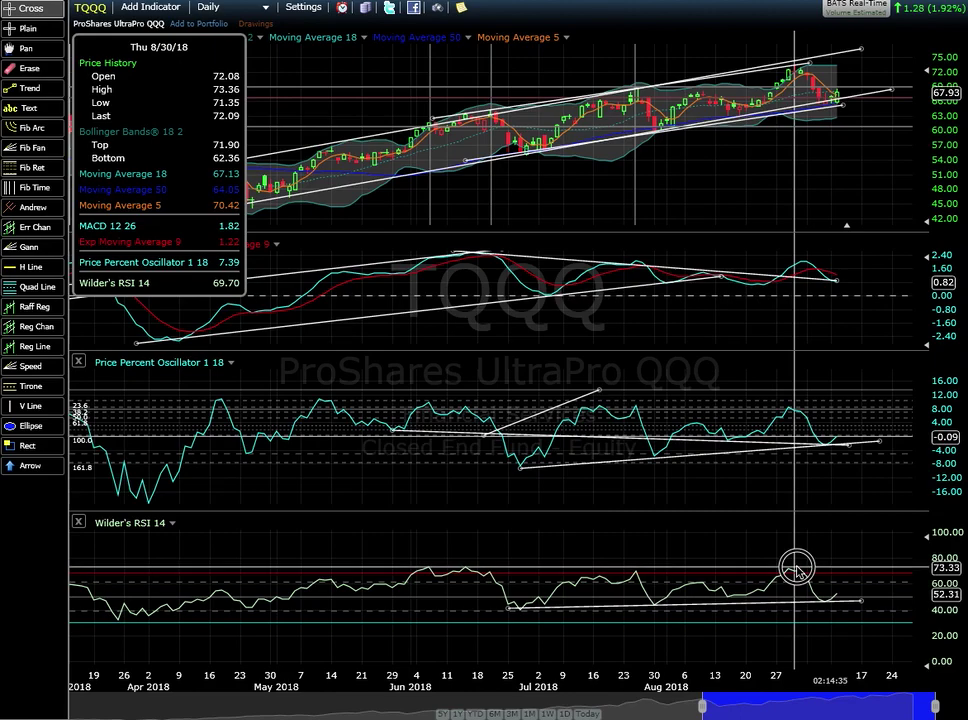
pyautogui.moveTo(795, 568); pyautogui.dragTo(455, 565)
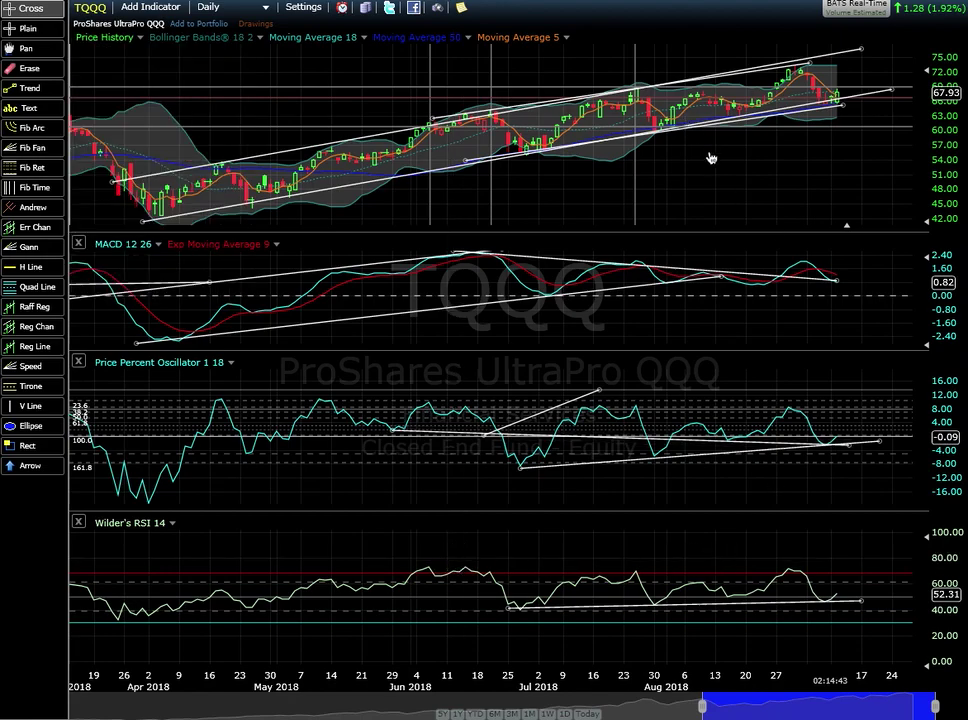
pyautogui.click(808, 406)
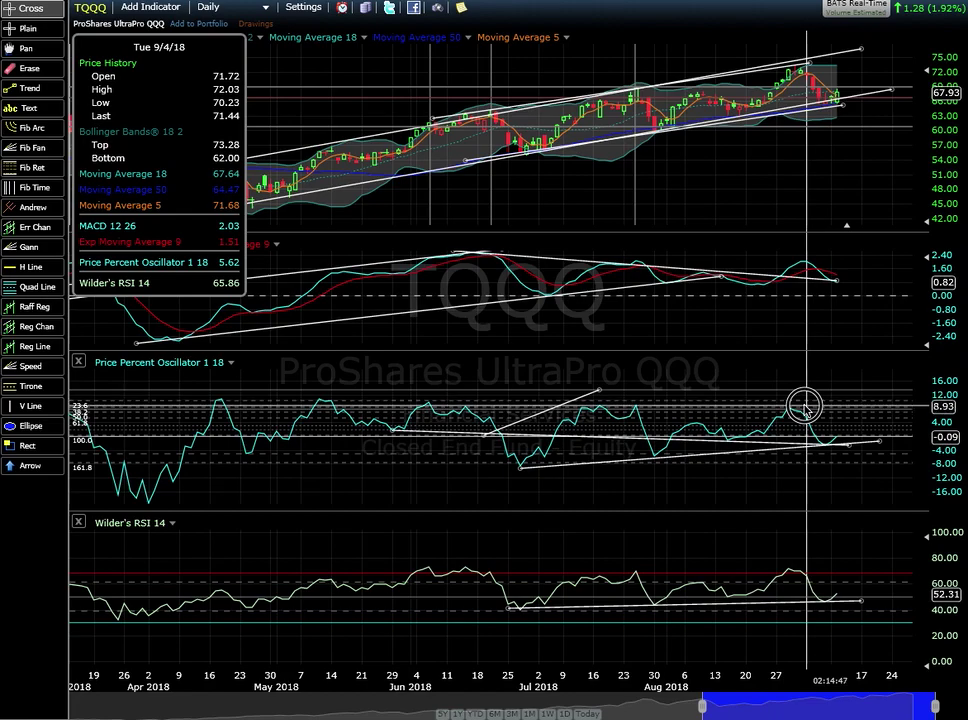
pyautogui.moveTo(805, 406)
pyautogui.mouseDown()
pyautogui.moveTo(845, 445)
pyautogui.moveTo(796, 407)
pyautogui.mouseUp()
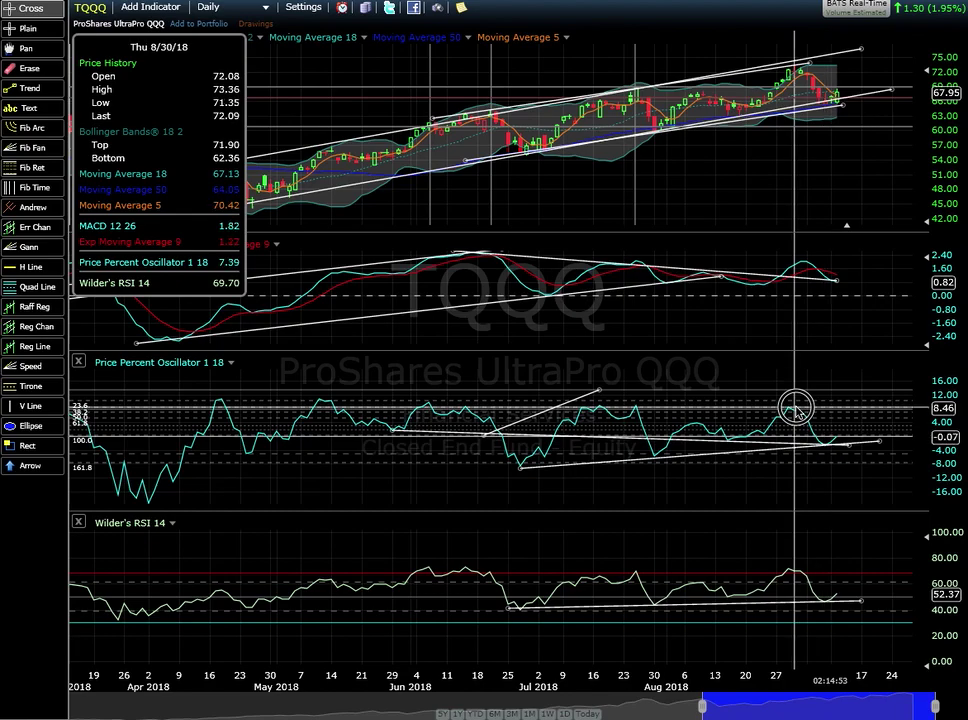
pyautogui.moveTo(796, 407); pyautogui.dragTo(796, 407)
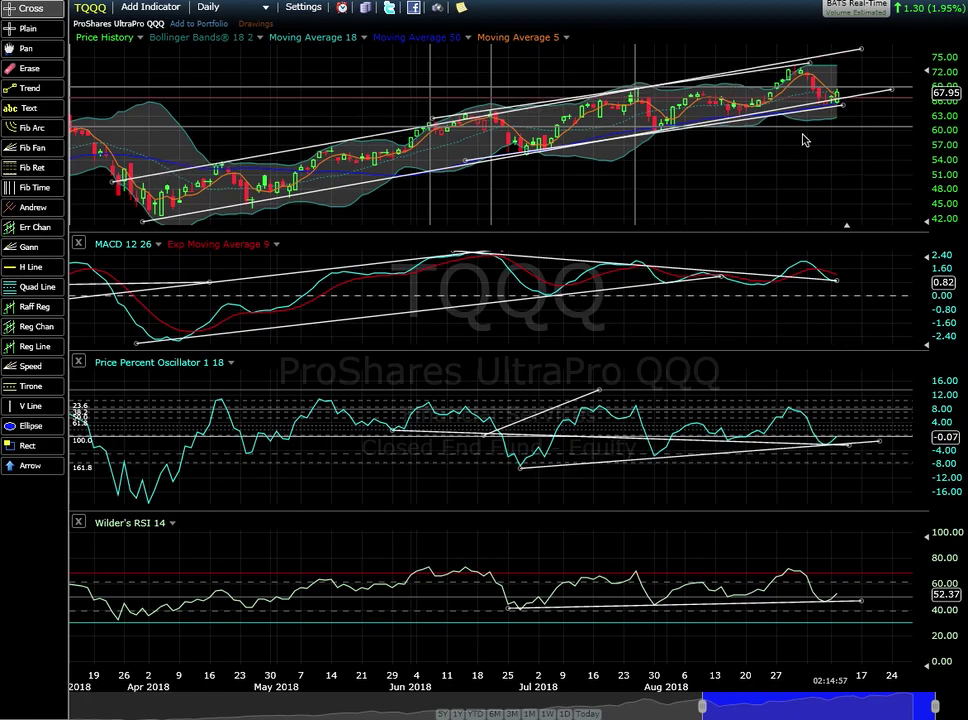
pyautogui.click(797, 102)
pyautogui.rightClick(799, 100)
pyautogui.moveTo(795, 158); pyautogui.dragTo(827, 162)
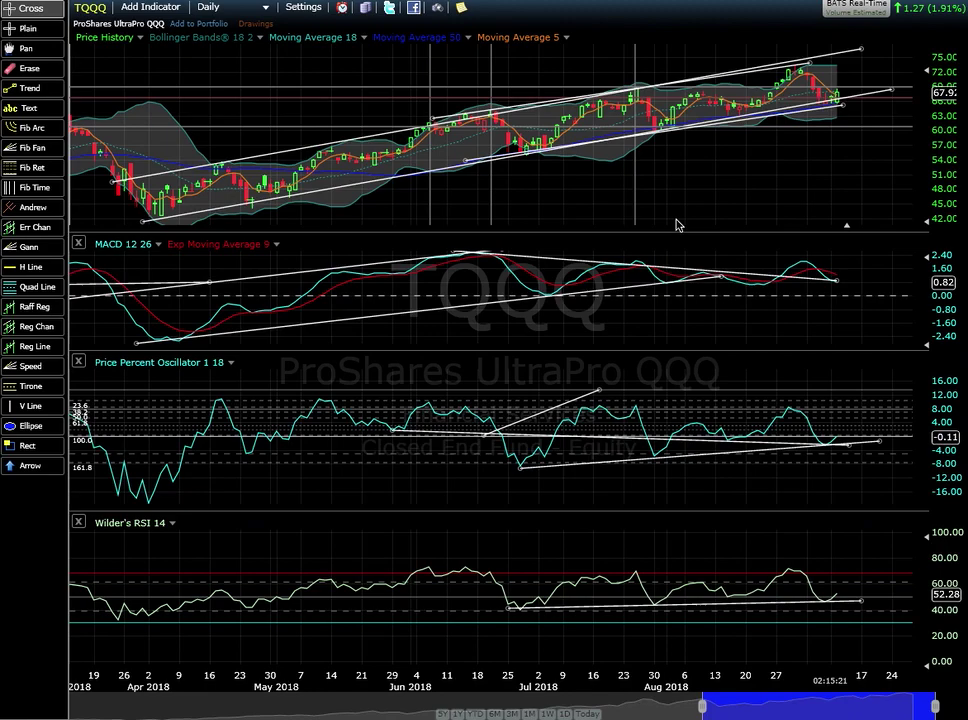
# Step: View the top-right trend line's Edit/Set Alert/Remove menu and close it unchanged
pyautogui.click(838, 187)
pyautogui.click(804, 98)
pyautogui.rightClick(804, 98)
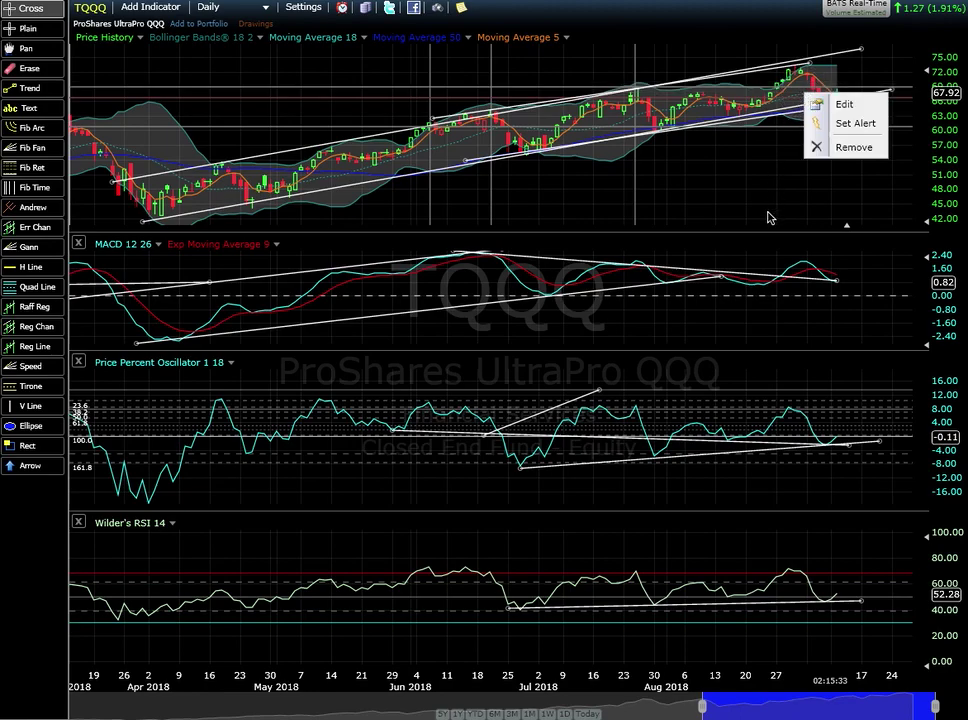
pyautogui.click(812, 194)
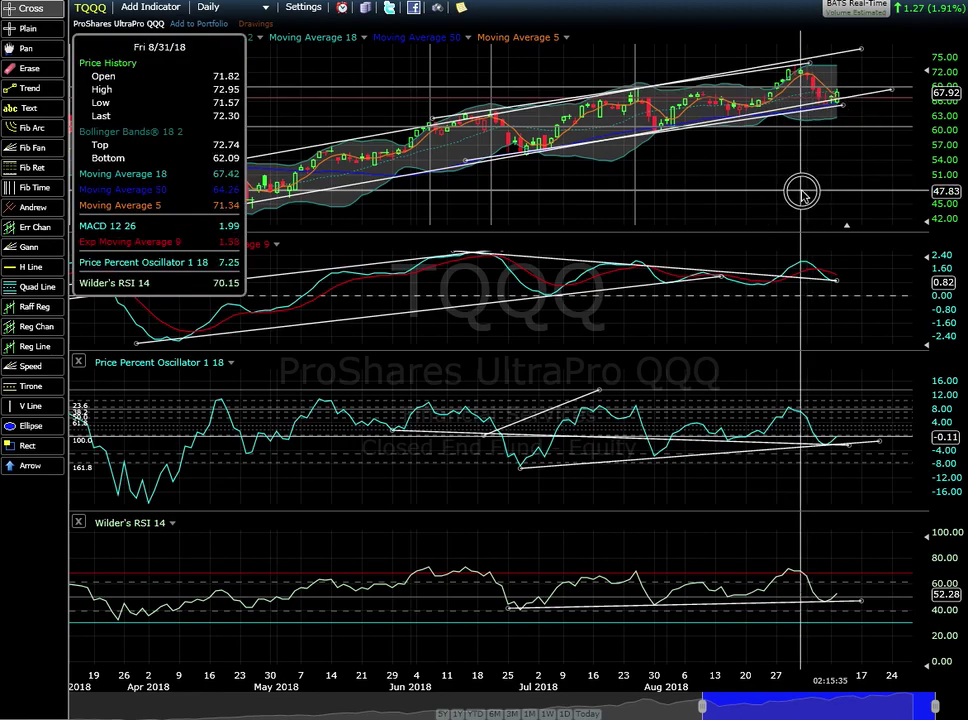
pyautogui.click(803, 193)
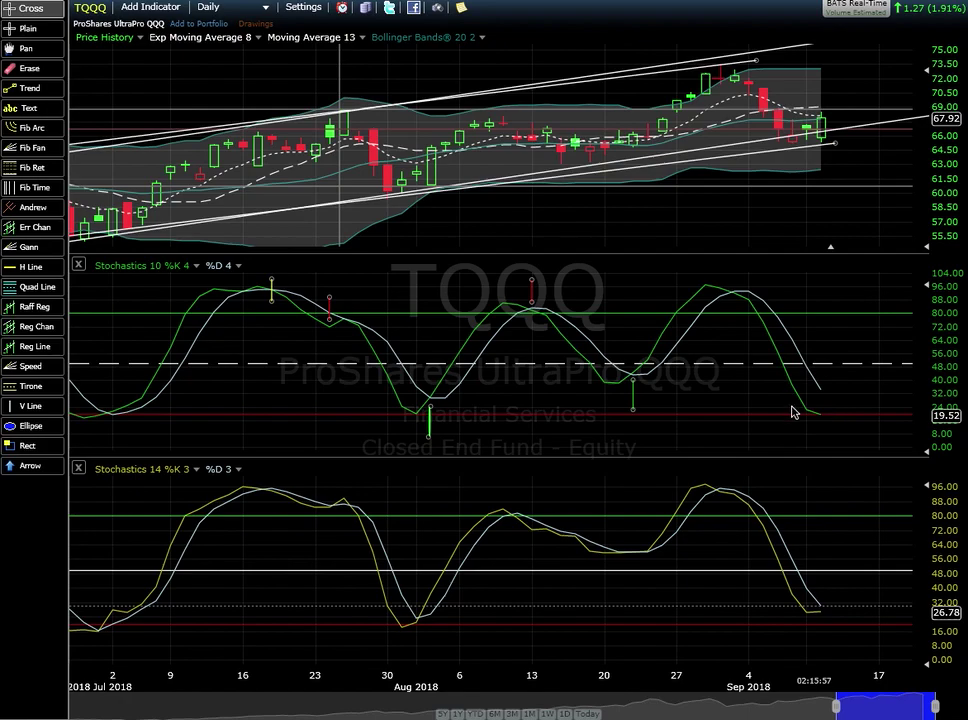
# Step: Read the Thu 8/23/18 values, then switch to the white EAvg 3–60 ribbon layout
pyautogui.click(643, 401)
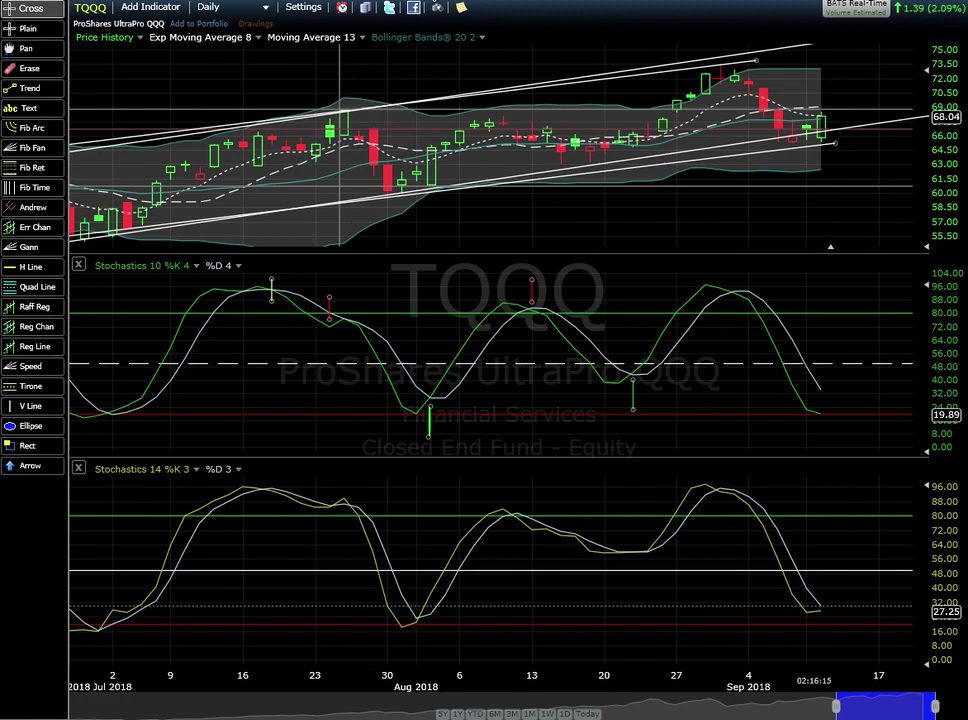
pyautogui.hotkey('ctrl', 'Tab')
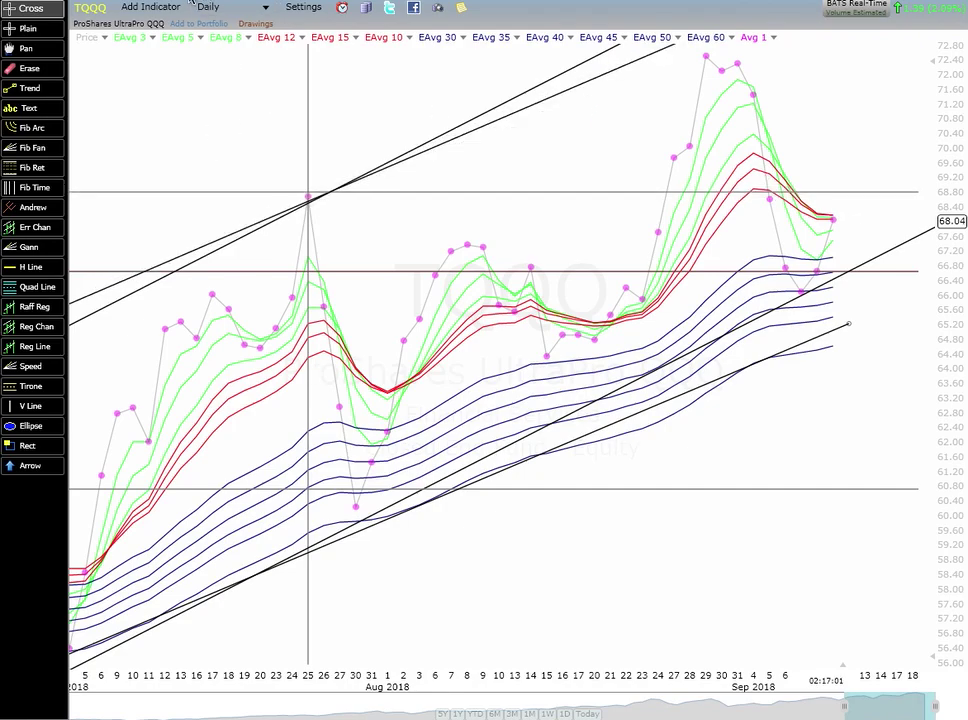
# Step: Switch to the 15-minute RSI layout and read the Fri 8/31/18 01:45 values
pyautogui.hotkey('ctrl', 'Tab')
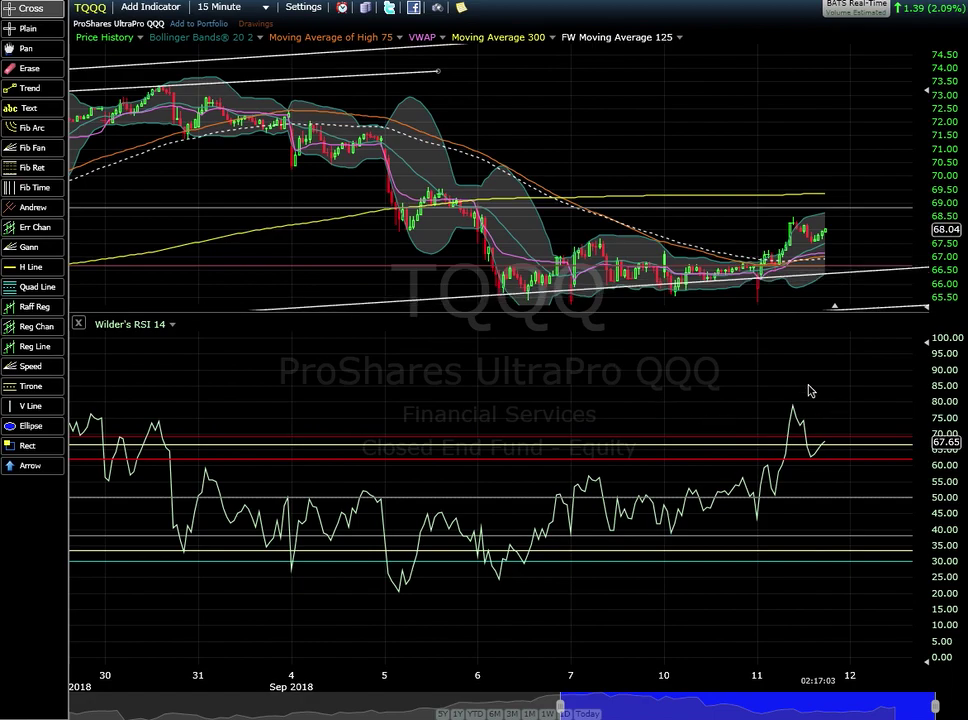
pyautogui.click(254, 426)
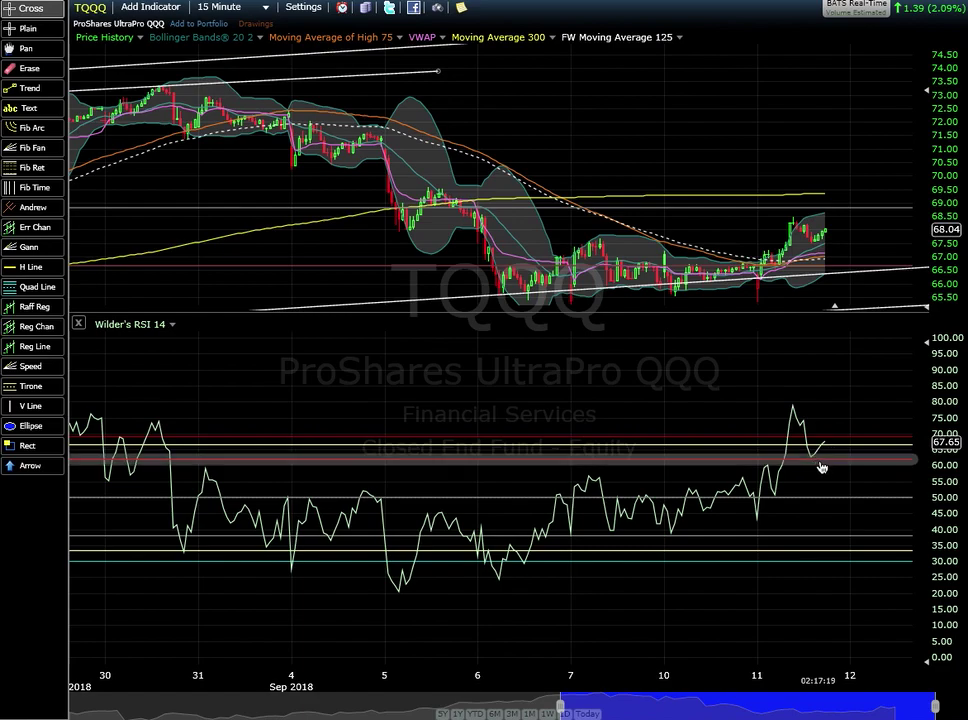
# Step: Lower the RSI's red level line to about 35 and view the 50 line's menu without changes
pyautogui.moveTo(169, 460); pyautogui.dragTo(268, 541)
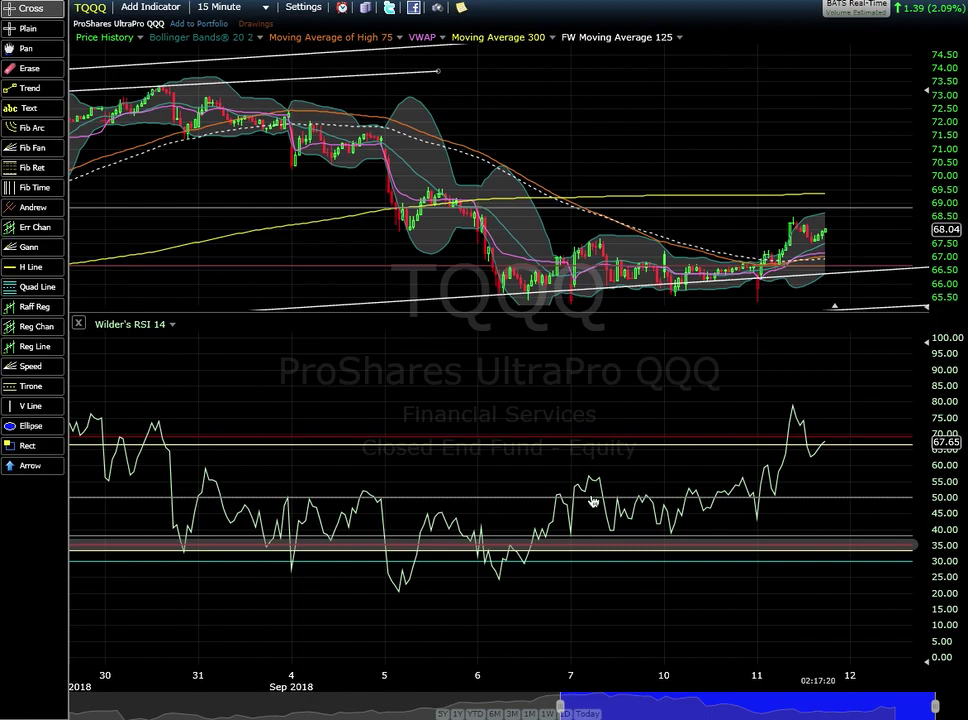
pyautogui.click(828, 503)
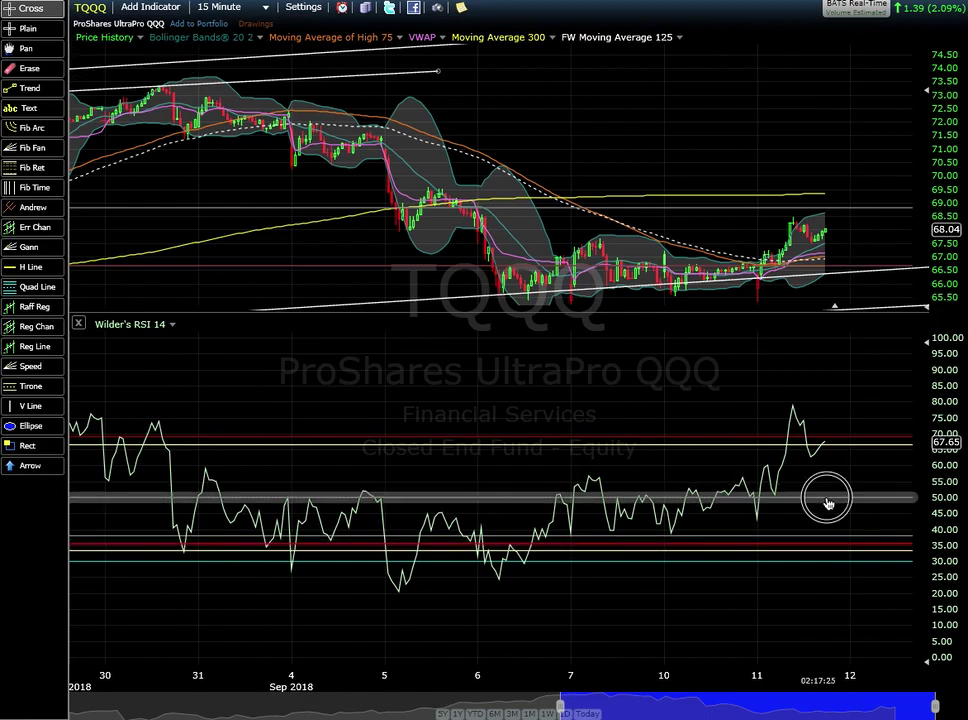
pyautogui.rightClick(828, 503)
pyautogui.click(866, 479)
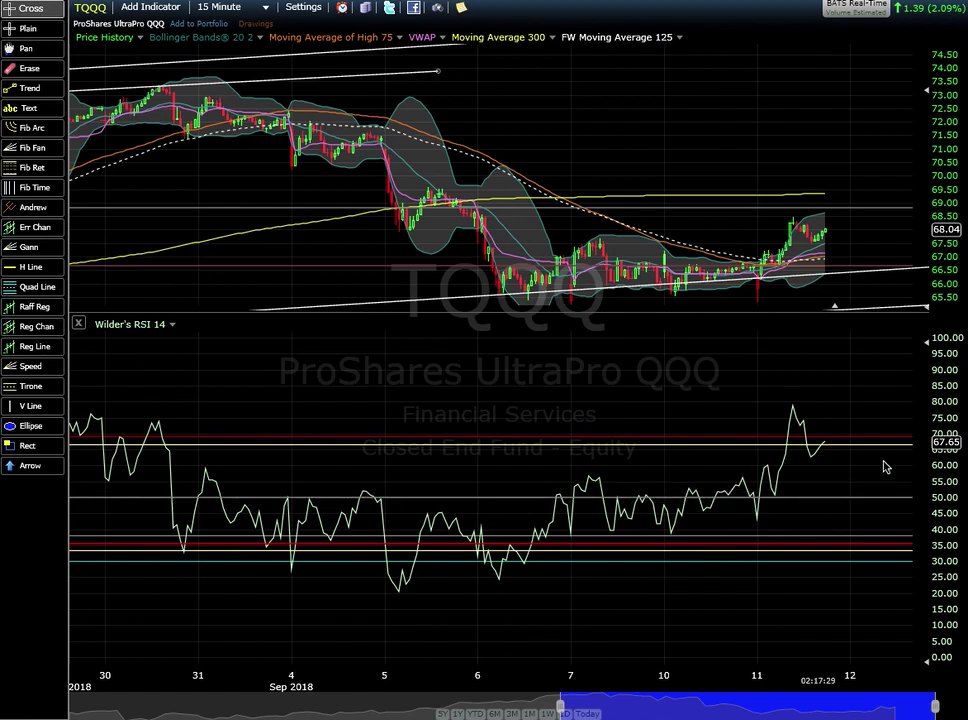
pyautogui.click(799, 471)
pyautogui.moveTo(781, 243)
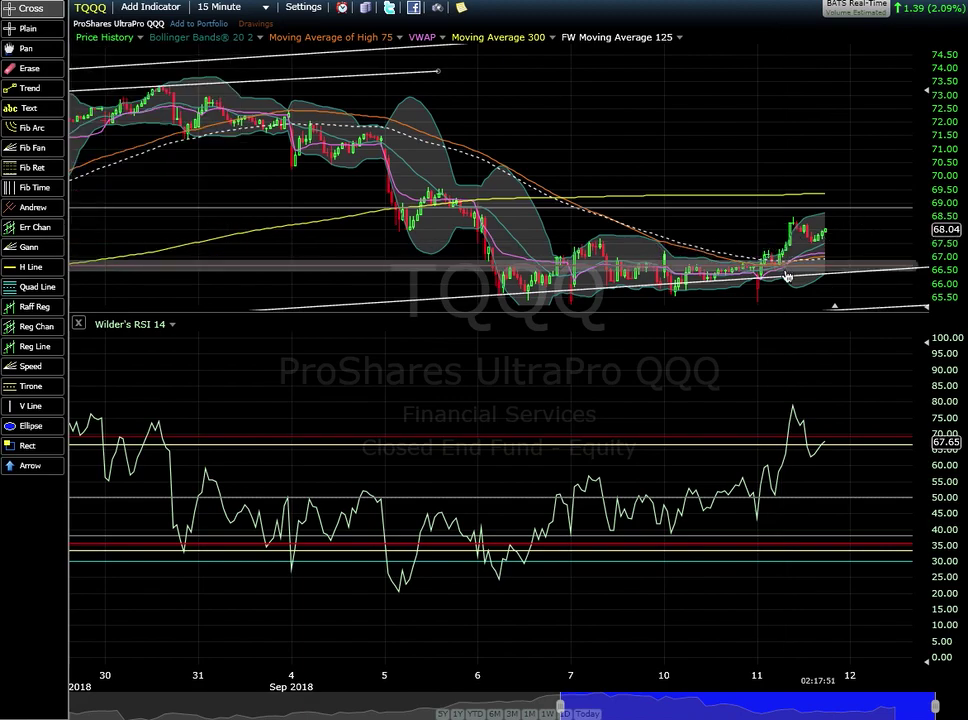
pyautogui.moveTo(778, 297)
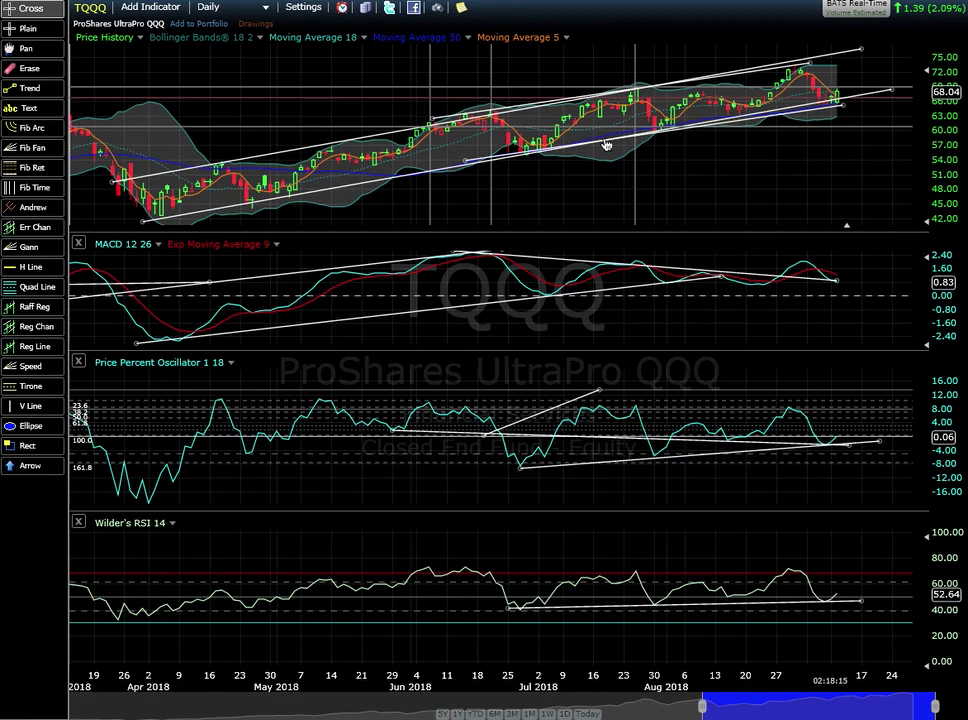
# Step: Preview TQQQ on 4 Hour bars, return to Daily, then show the two-Stochastics layout
pyautogui.click(207, 7)
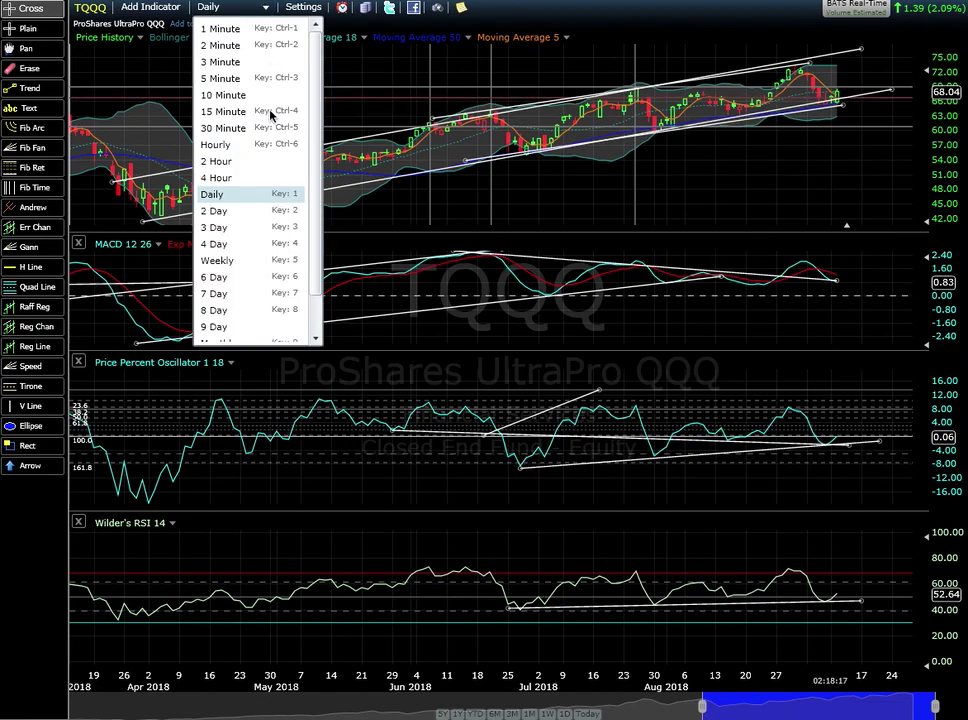
pyautogui.click(228, 179)
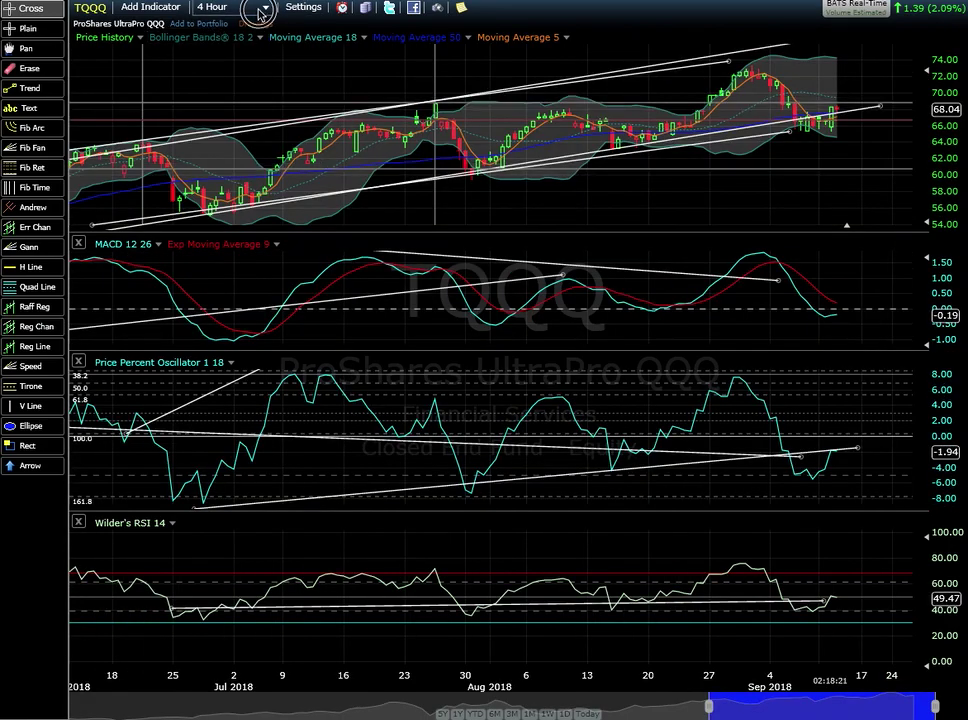
pyautogui.click(212, 7)
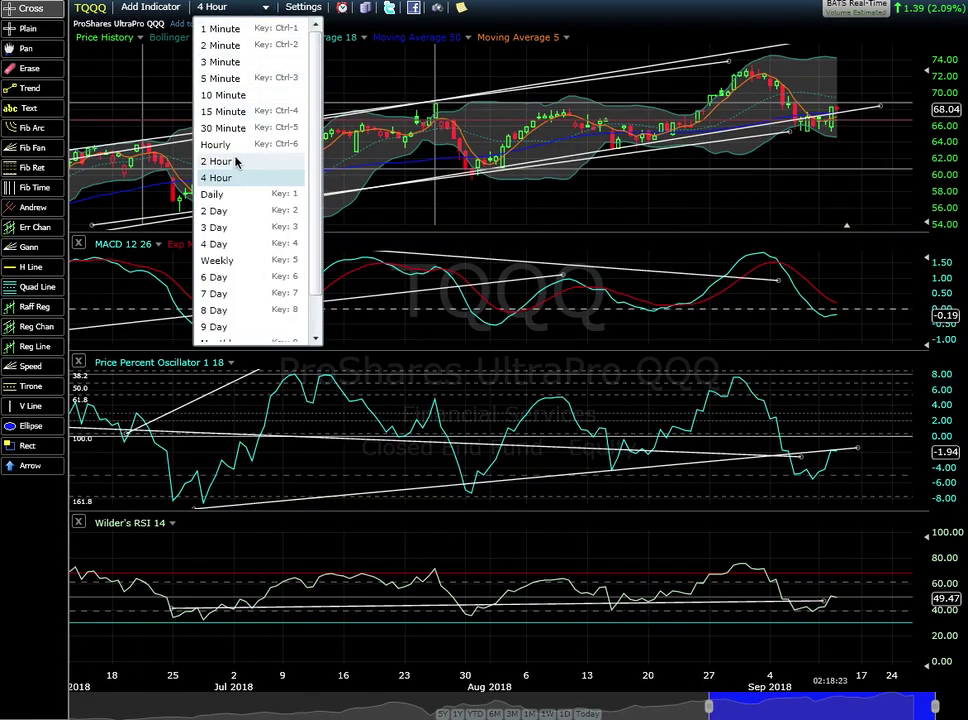
pyautogui.click(236, 197)
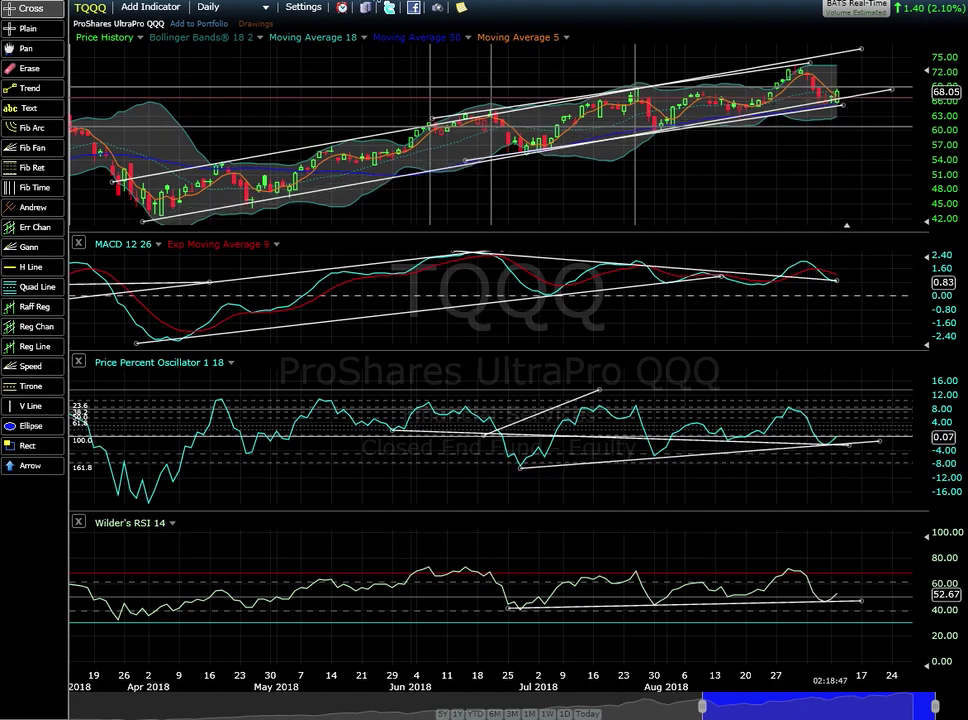
pyautogui.press('pagedown')
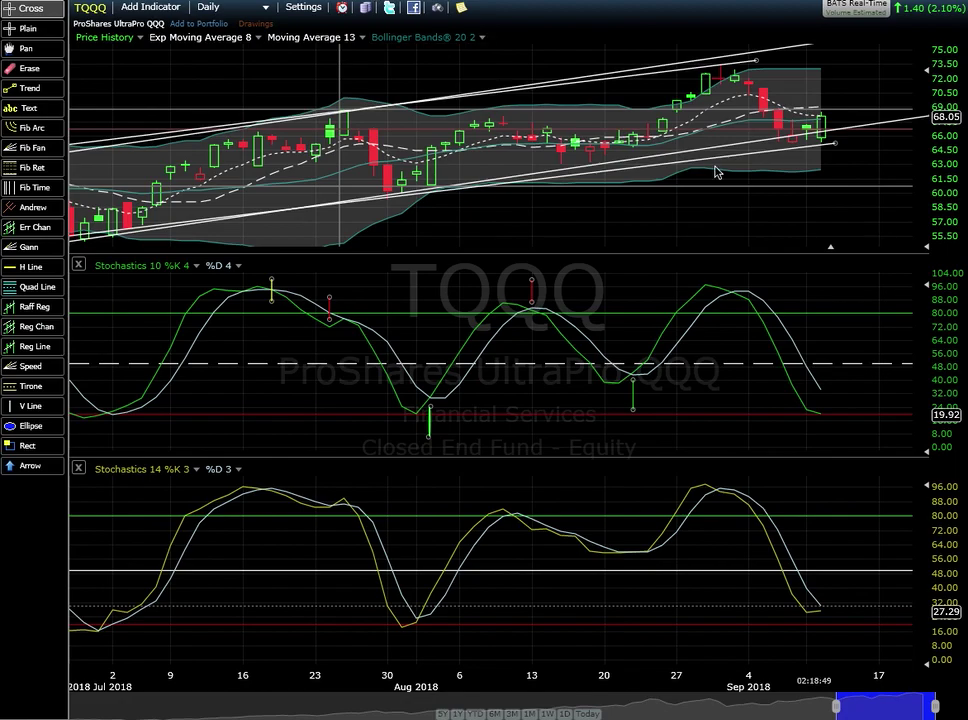